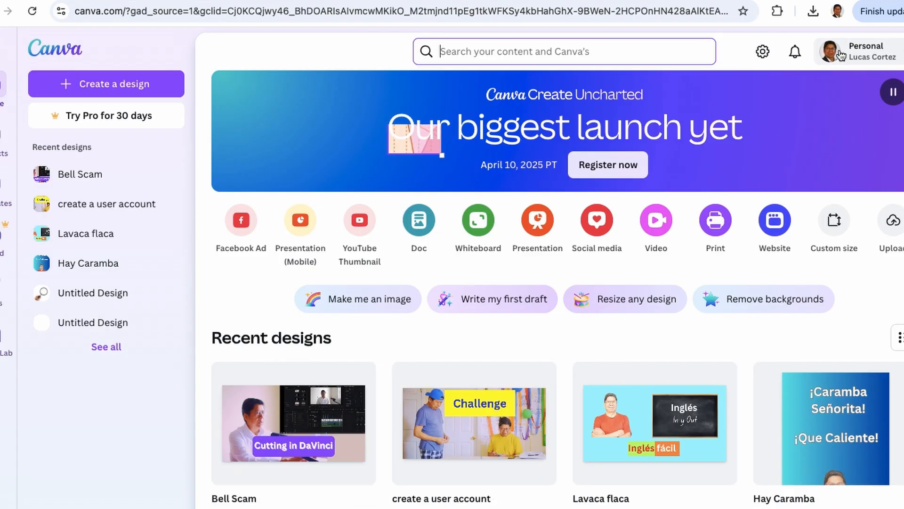
# - Open the recent Bell Scam design and delete the portrait photo and the editing-software screenshot from page 1
pyautogui.moveTo(342, 366)
pyautogui.scroll(-1, 342, 366)
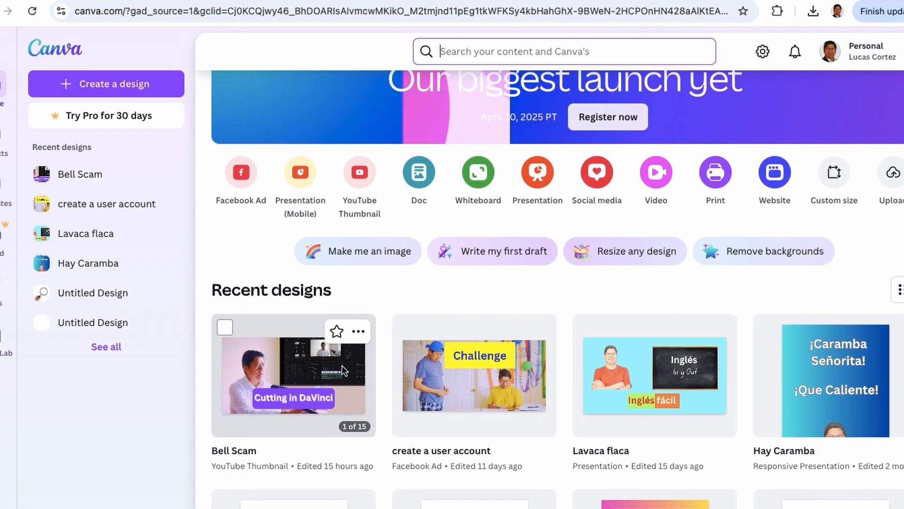
pyautogui.click(263, 370)
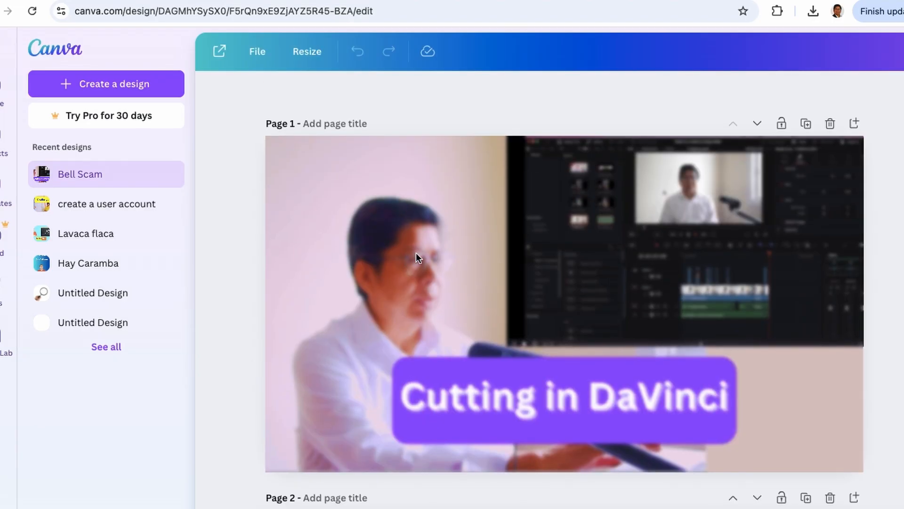
pyautogui.click(525, 236)
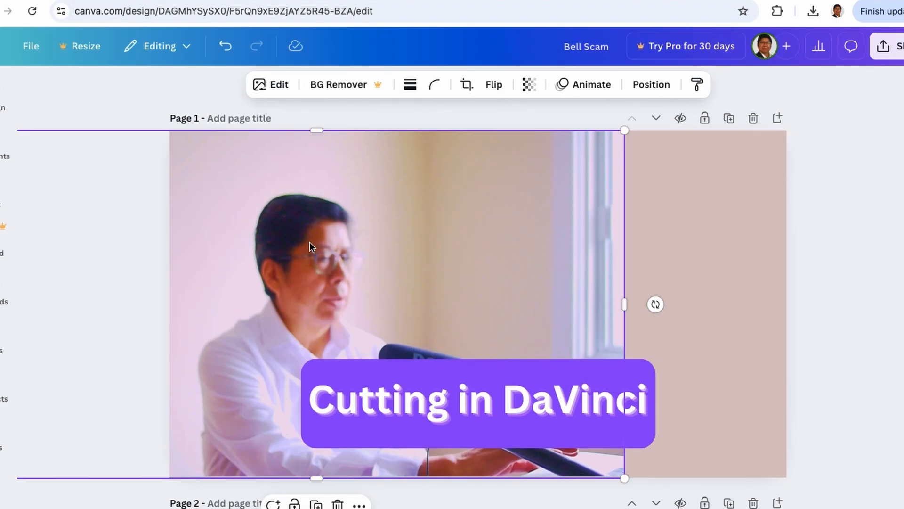
pyautogui.press('Delete')
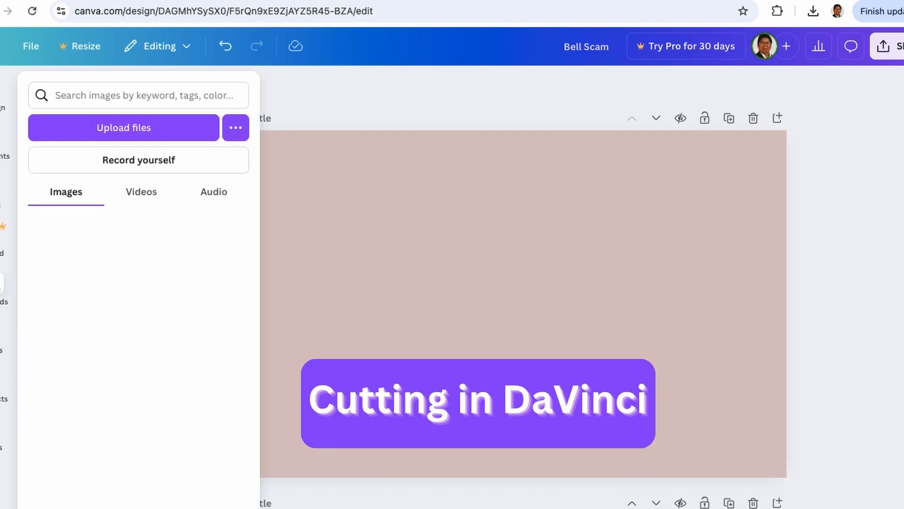
# - Upload the action image from the img folder inside video16 and place it on page 1
pyautogui.click(9, 295)
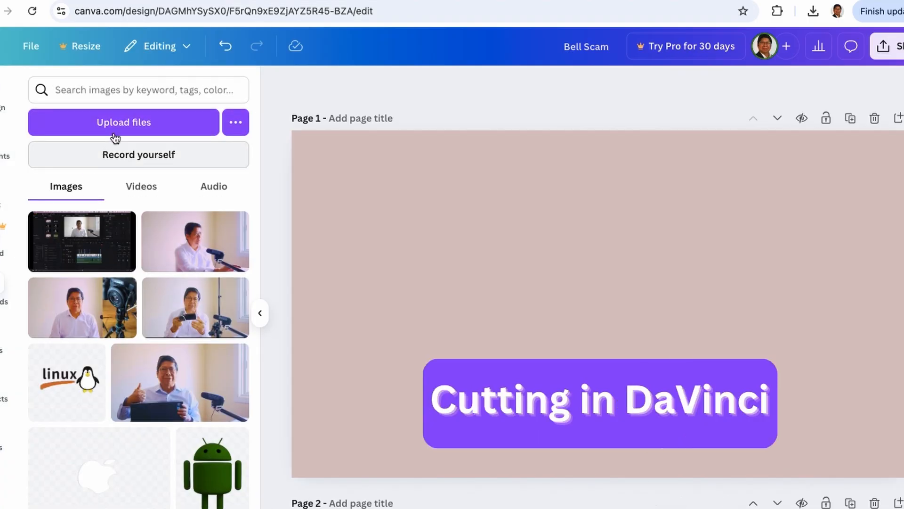
pyautogui.click(134, 124)
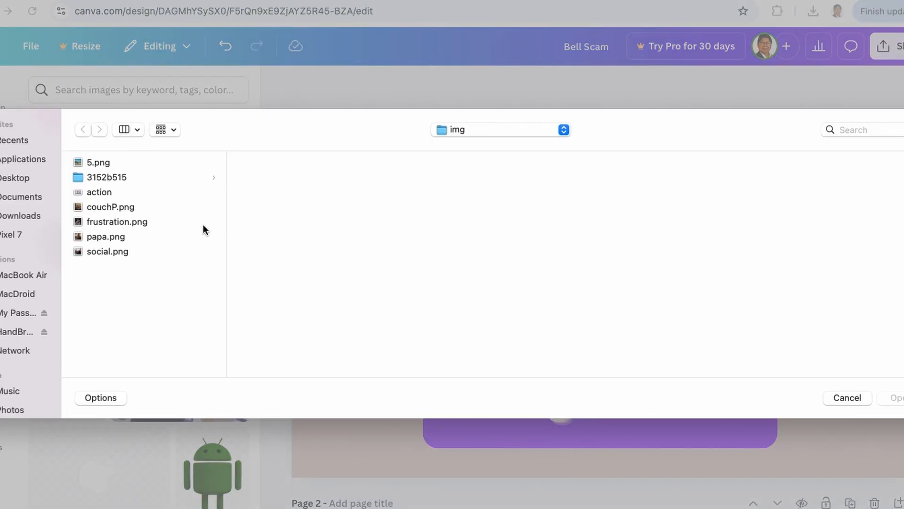
pyautogui.click(472, 132)
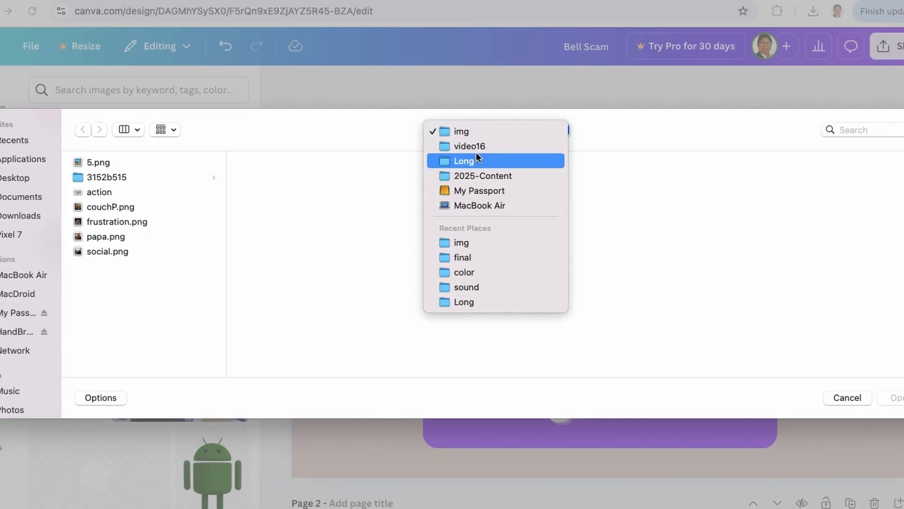
pyautogui.click(480, 146)
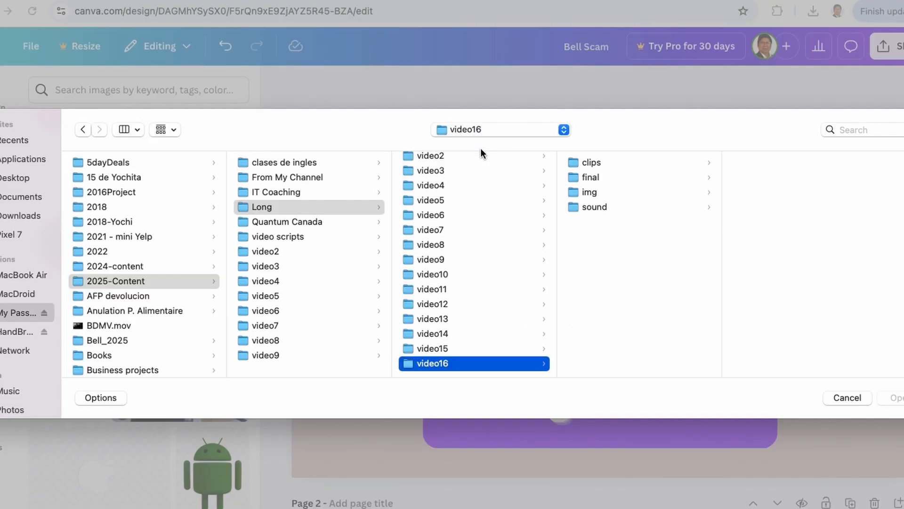
pyautogui.click(584, 194)
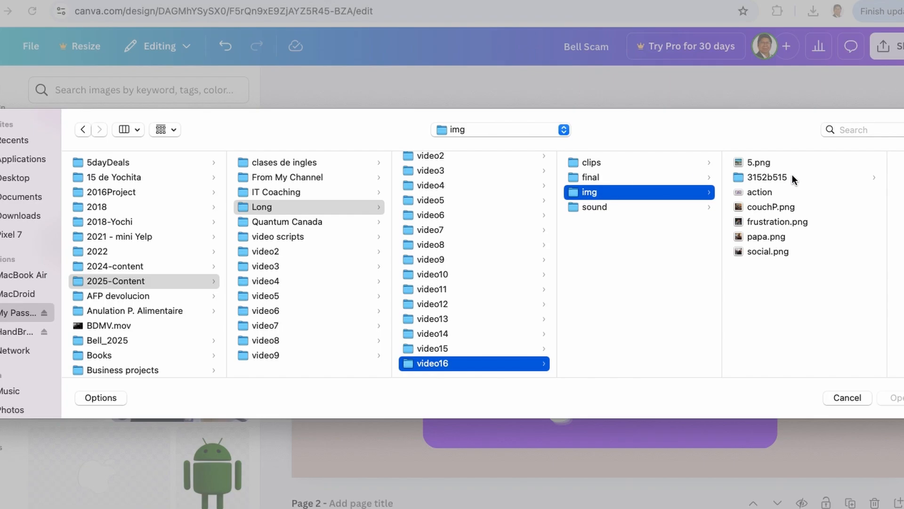
pyautogui.doubleClick(756, 193)
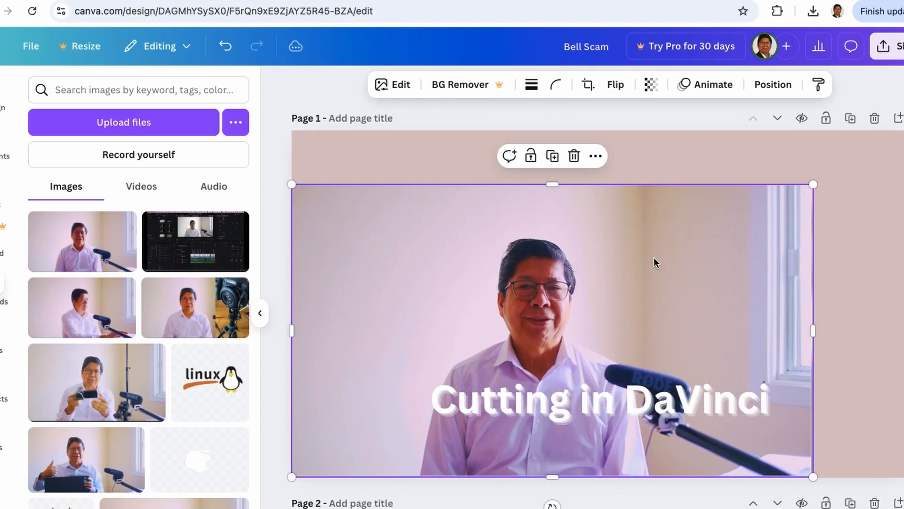
# - Enlarge the new photo to fill page 1 and send it to the back, behind the title and its purple box
pyautogui.moveTo(813, 184); pyautogui.dragTo(903, 131)
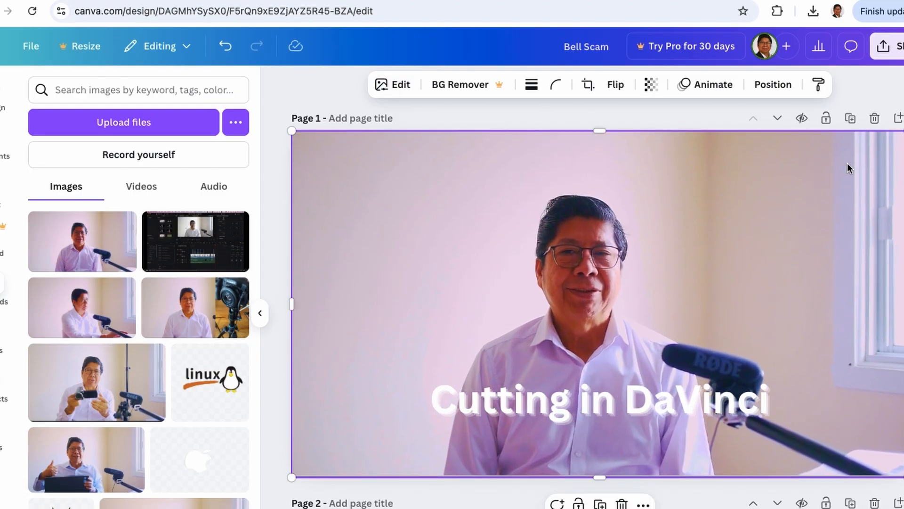
pyautogui.rightClick(761, 207)
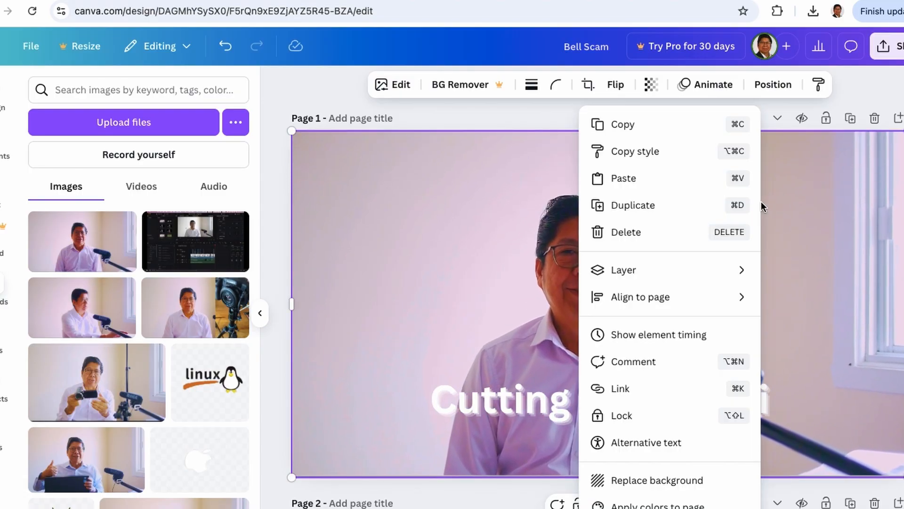
pyautogui.moveTo(649, 270)
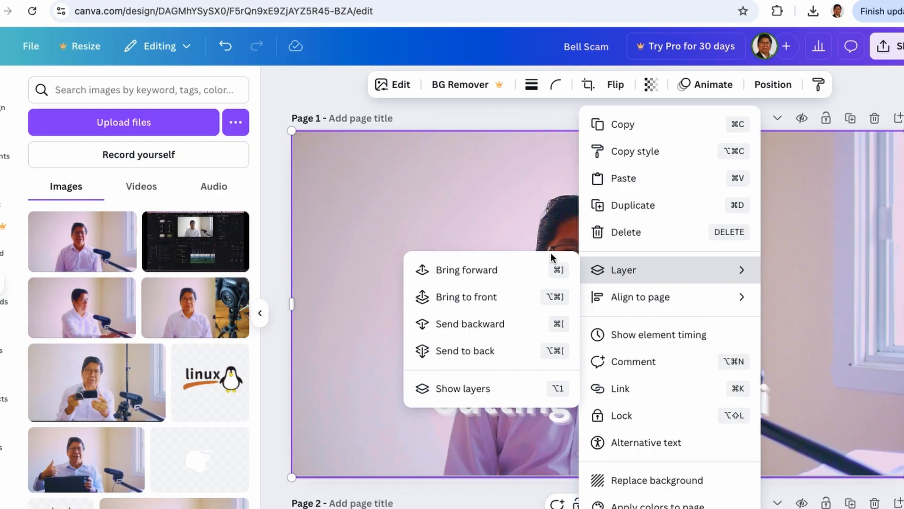
pyautogui.click(487, 354)
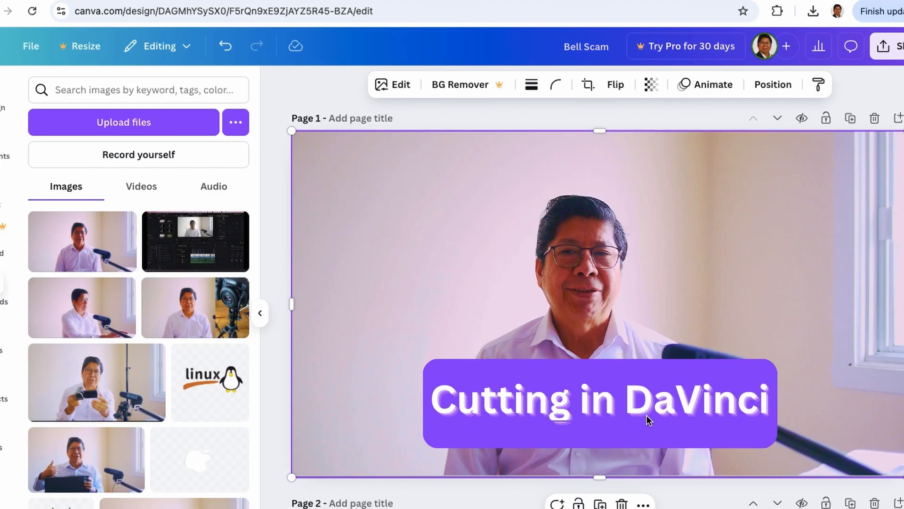
# - Replace the title text in the purple box with "The Word is Action"
pyautogui.click(648, 399)
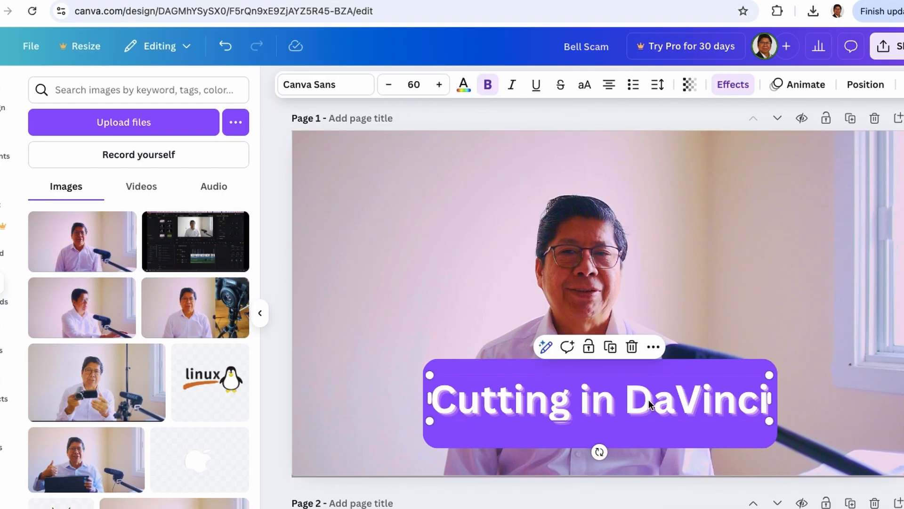
pyautogui.tripleClick(648, 399)
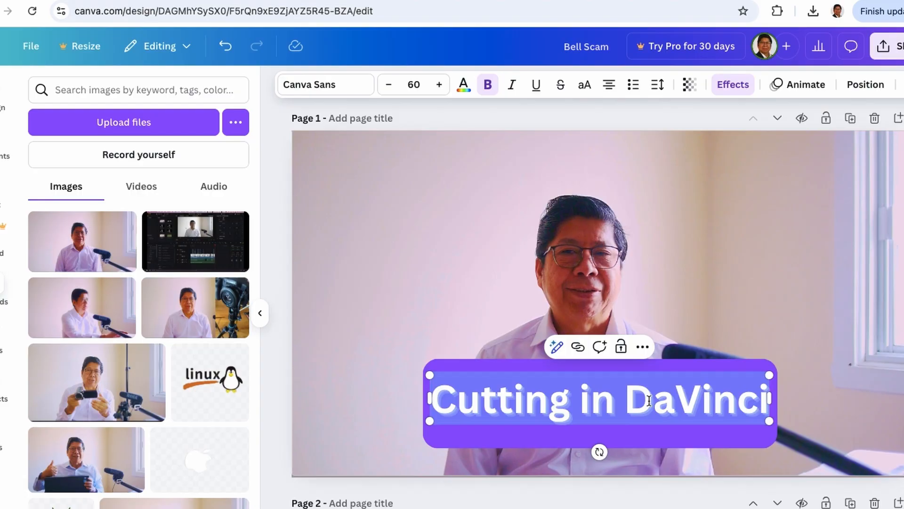
pyautogui.write('The ')
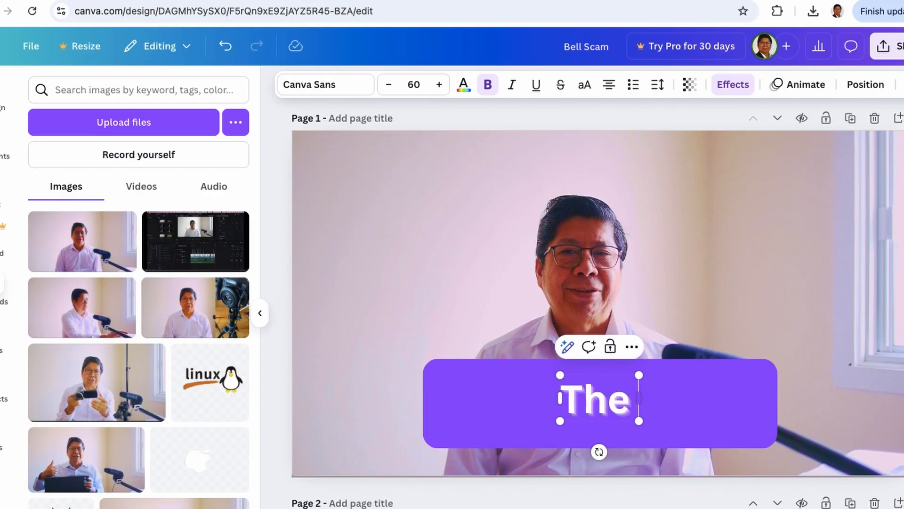
pyautogui.write('Word')
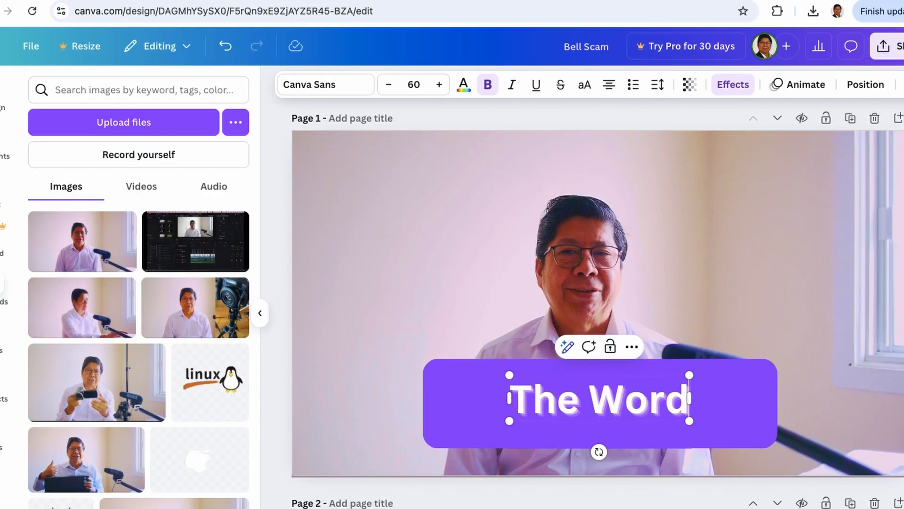
pyautogui.write(' is A')
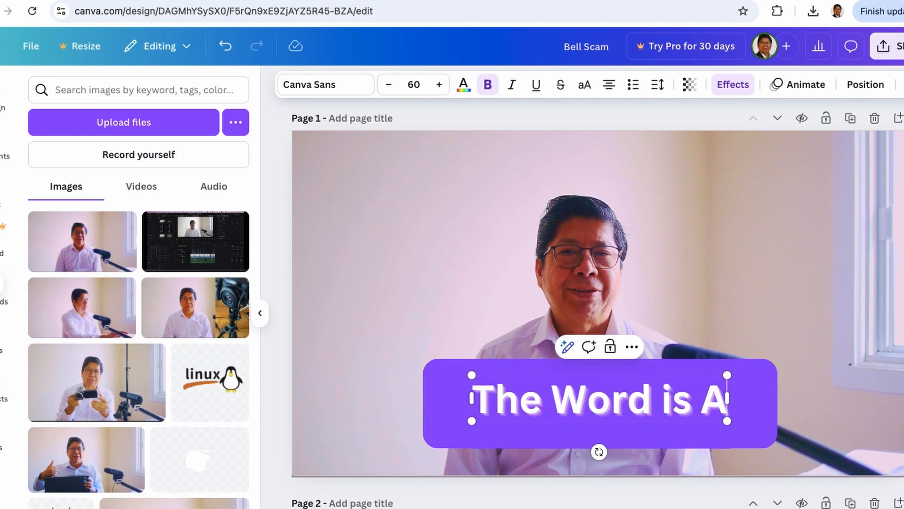
pyautogui.write('ction')
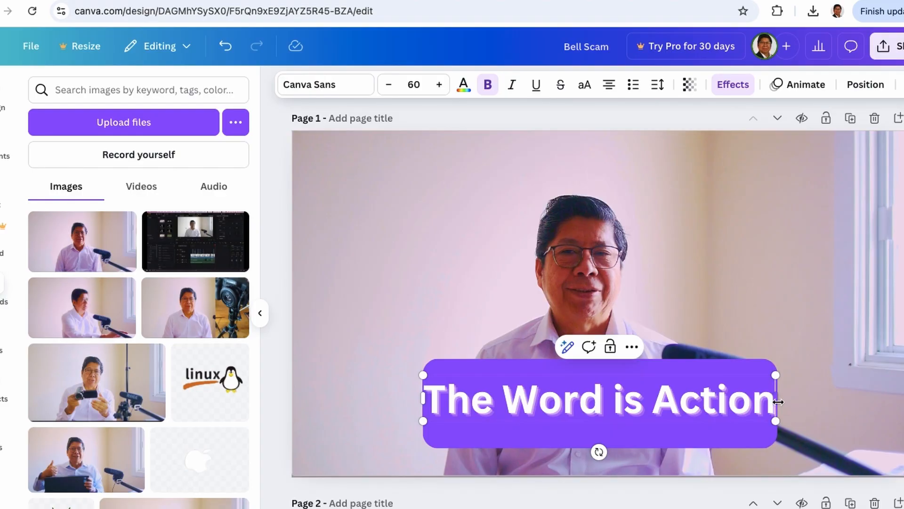
pyautogui.click(836, 245)
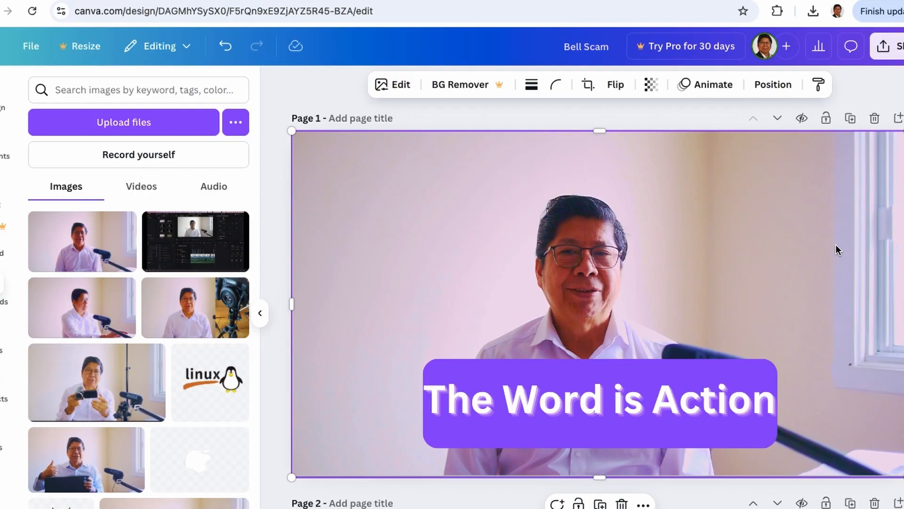
pyautogui.click(665, 405)
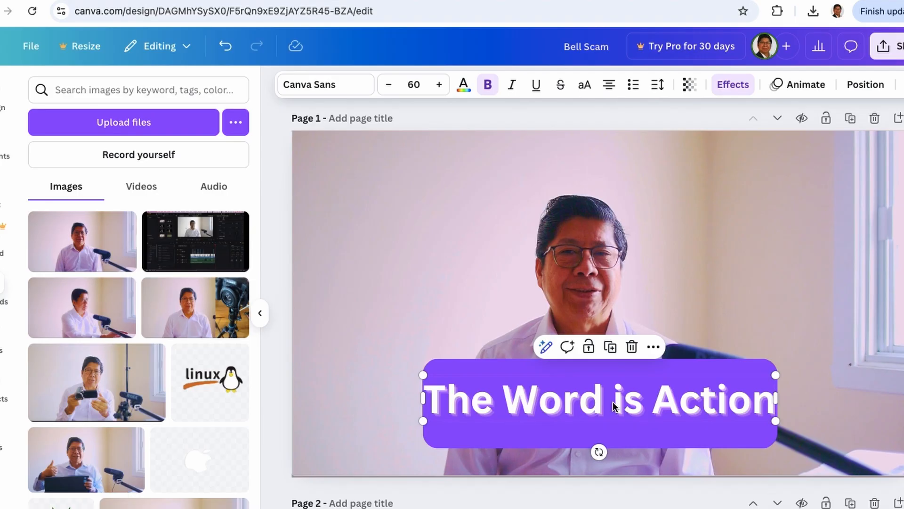
pyautogui.click(549, 445)
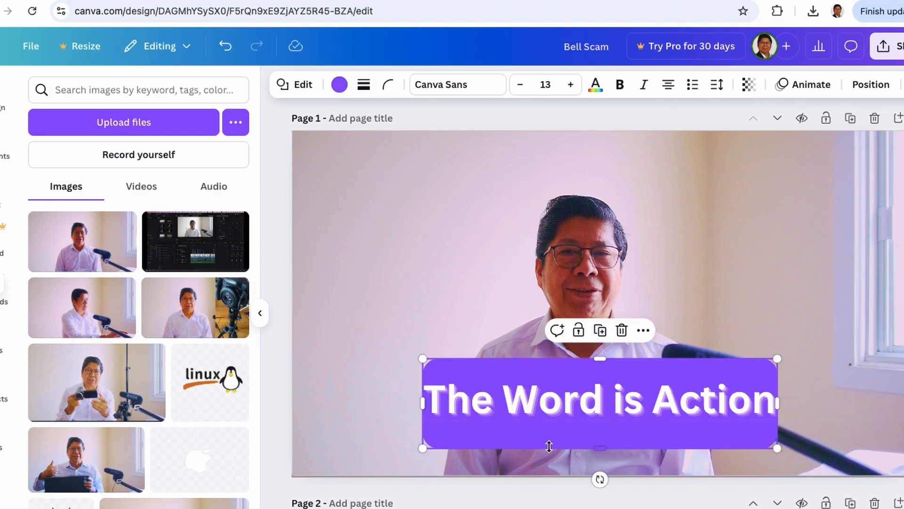
pyautogui.click(721, 207)
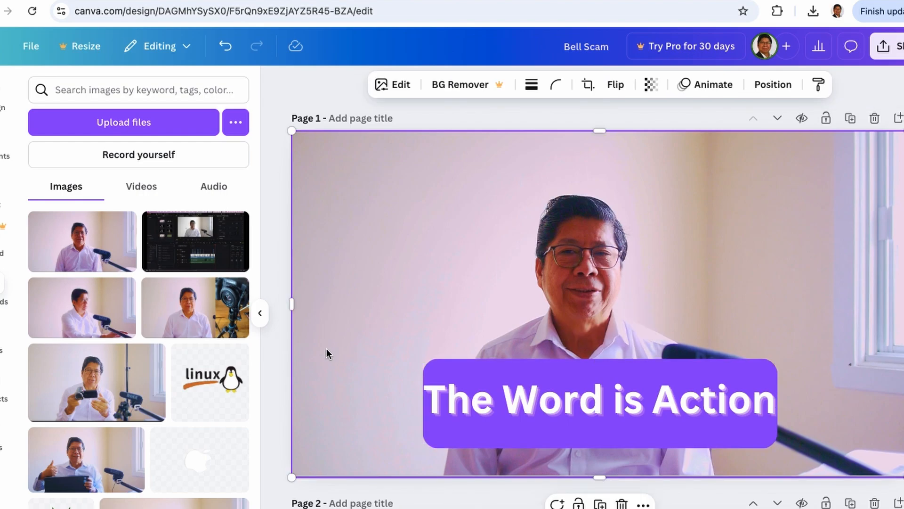
# - Look through the uploaded images for a picture suited to the thumbnail
pyautogui.scroll(-6, 228, 330)
pyautogui.scroll(-5, 216, 376)
pyautogui.scroll(-5, 216, 376)
pyautogui.scroll(-5, 216, 376)
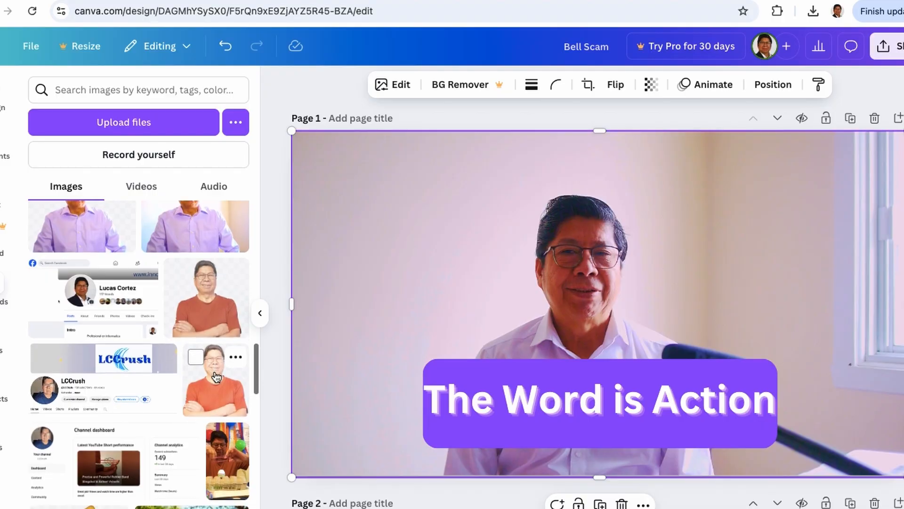
pyautogui.scroll(-5, 216, 376)
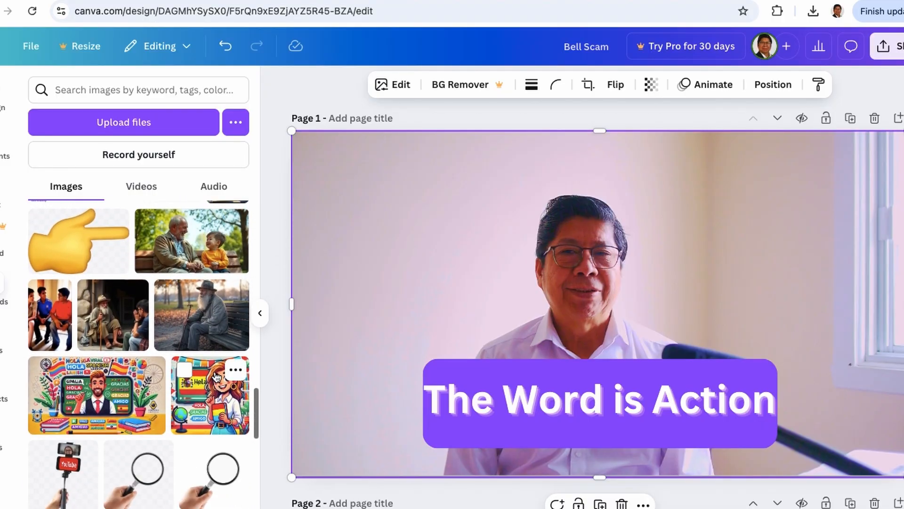
pyautogui.scroll(-5, 216, 376)
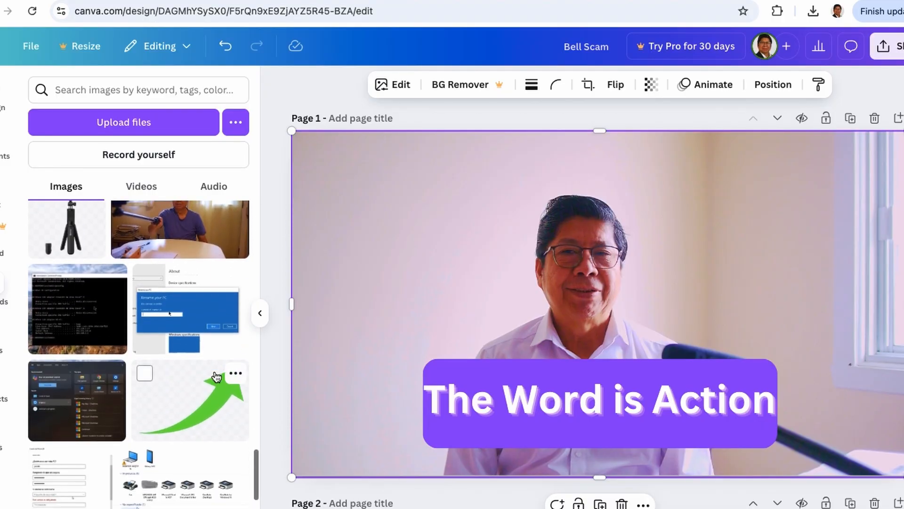
pyautogui.scroll(-5, 216, 376)
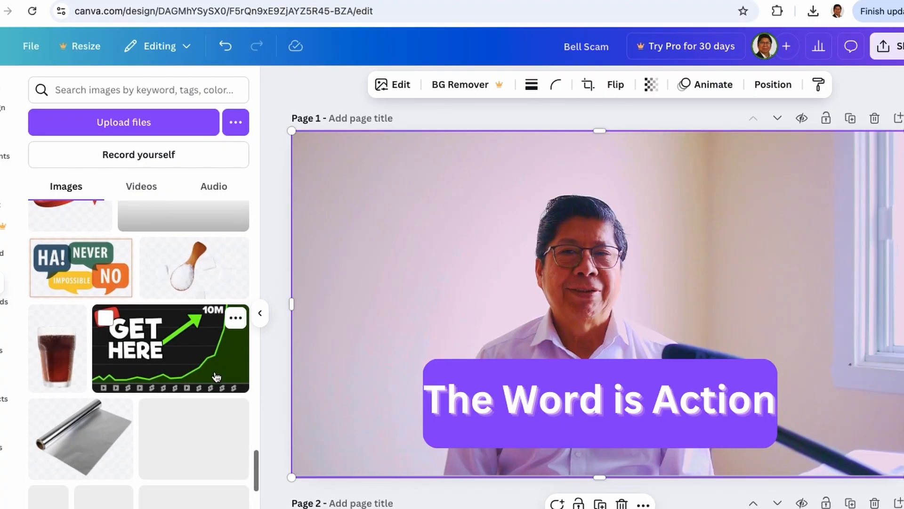
pyautogui.scroll(20, 216, 375)
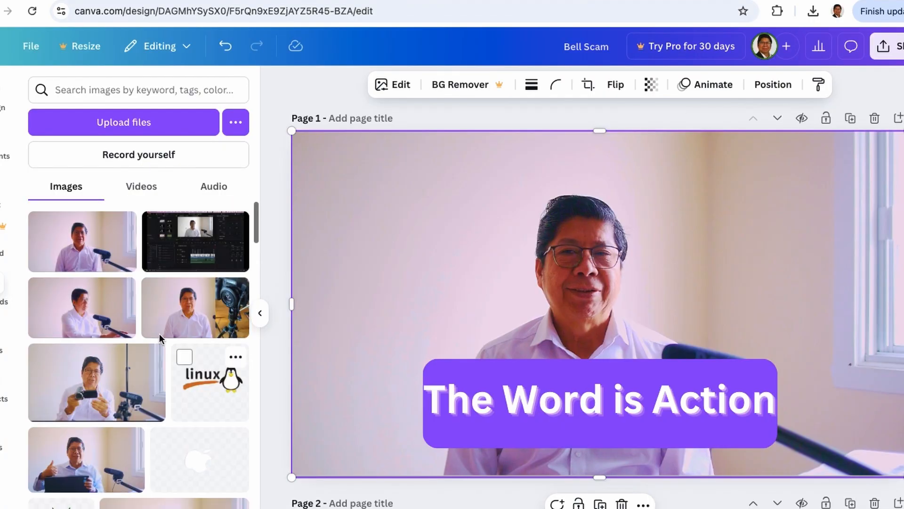
# - Preview the pictures in the 3152b515 folder and upload the runner image 3.png
pyautogui.click(140, 124)
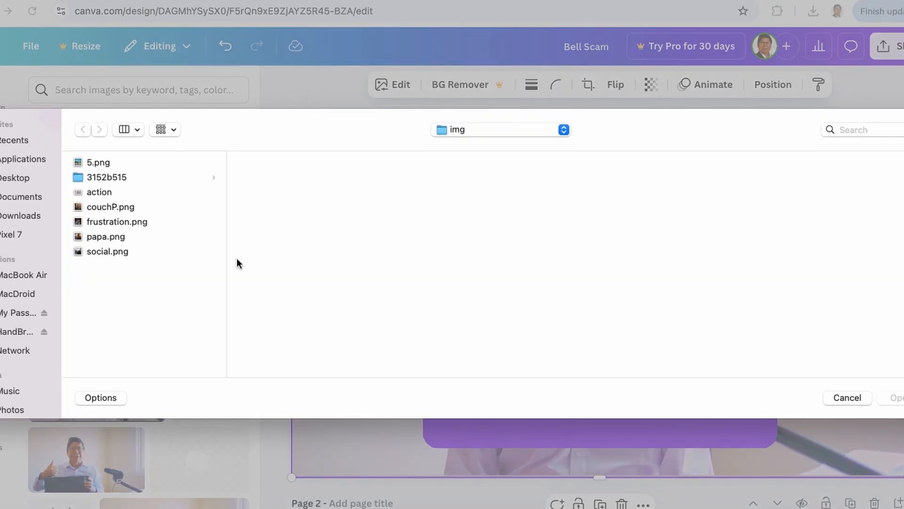
pyautogui.click(100, 161)
pyautogui.click(105, 176)
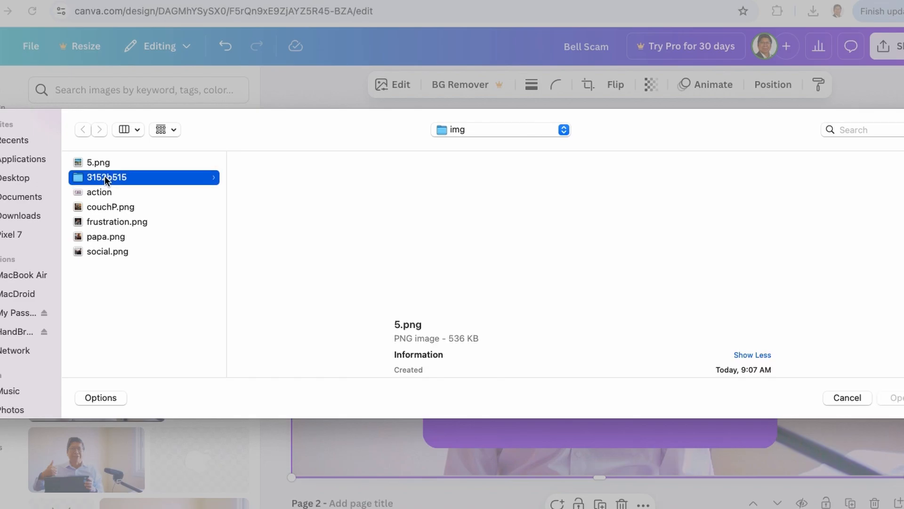
pyautogui.click(266, 162)
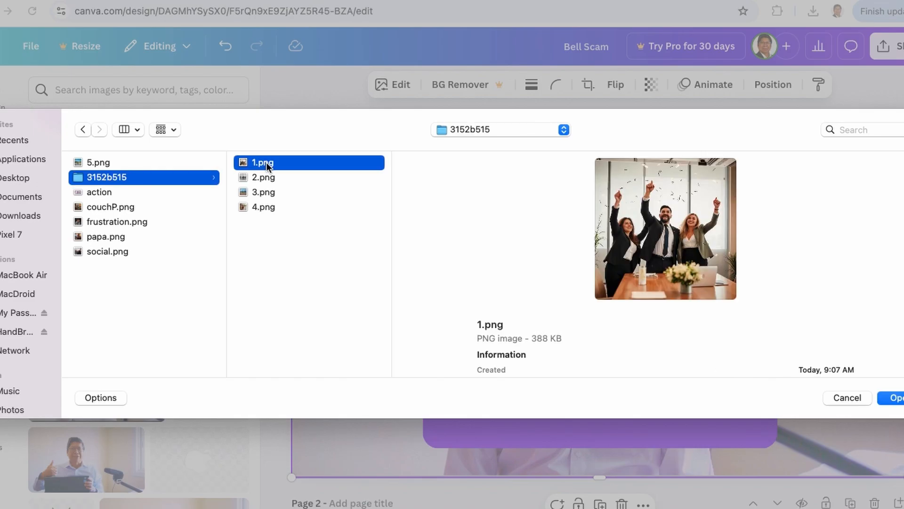
pyautogui.click(263, 177)
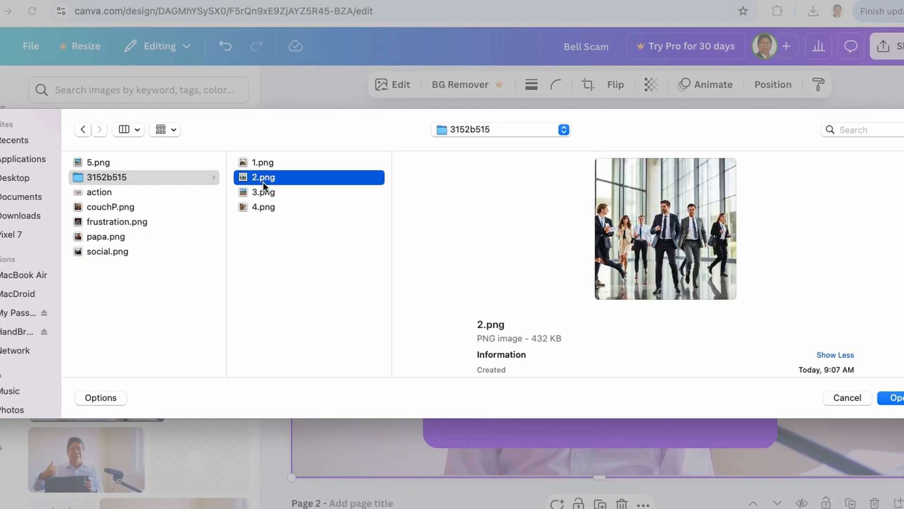
pyautogui.click(260, 192)
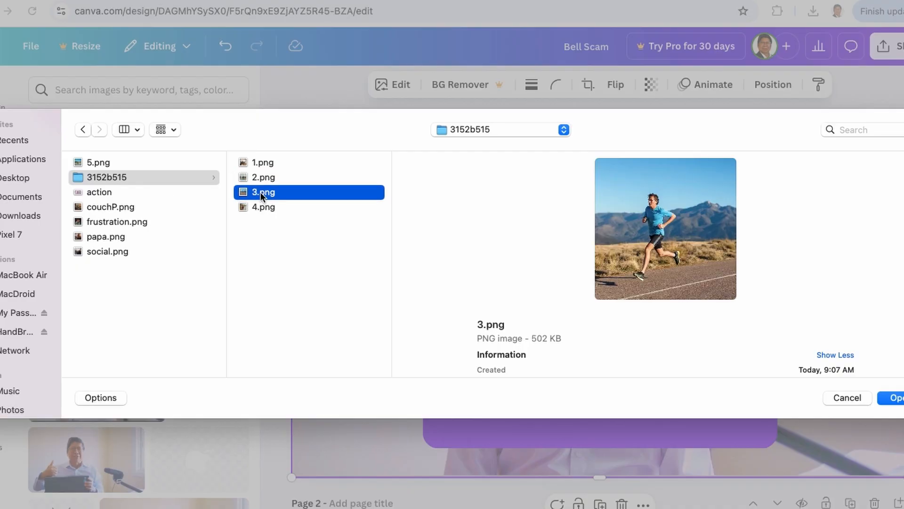
pyautogui.click(898, 399)
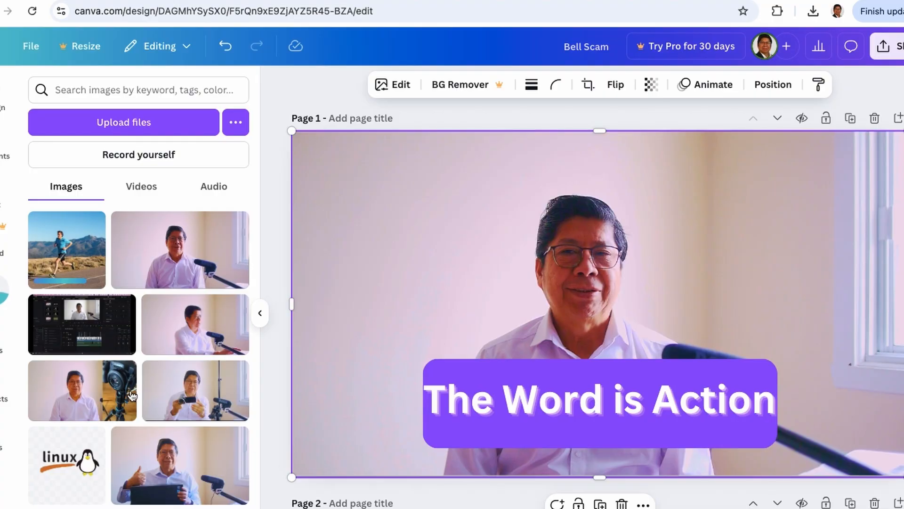
# - Add the uploaded runner picture to page 1, place it in the page's upper right area and set its corner rounding to 19
pyautogui.click(72, 255)
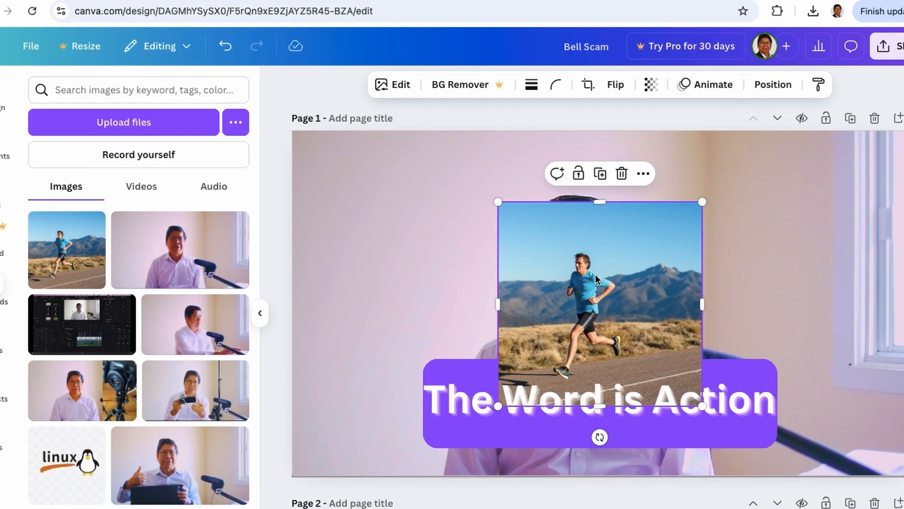
pyautogui.moveTo(595, 274); pyautogui.dragTo(774, 220)
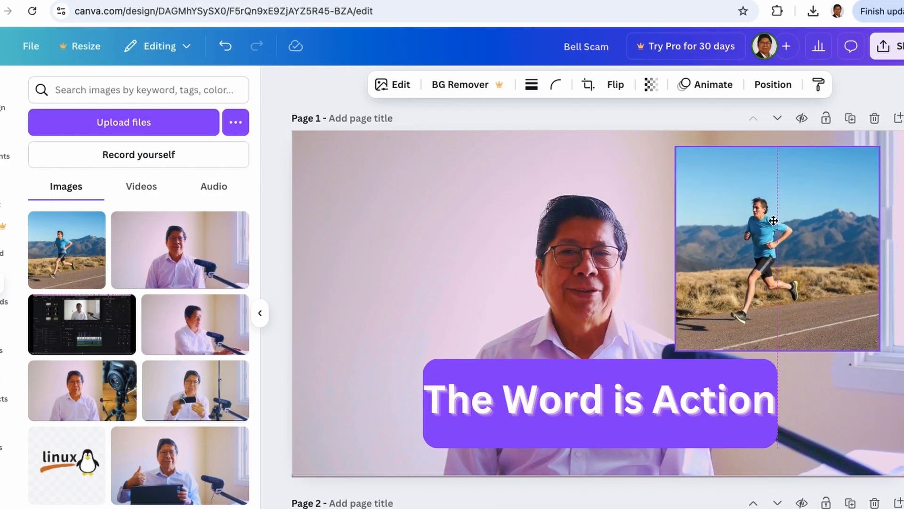
pyautogui.moveTo(774, 220)
pyautogui.mouseDown()
pyautogui.moveTo(774, 229)
pyautogui.moveTo(774, 220)
pyautogui.mouseUp()
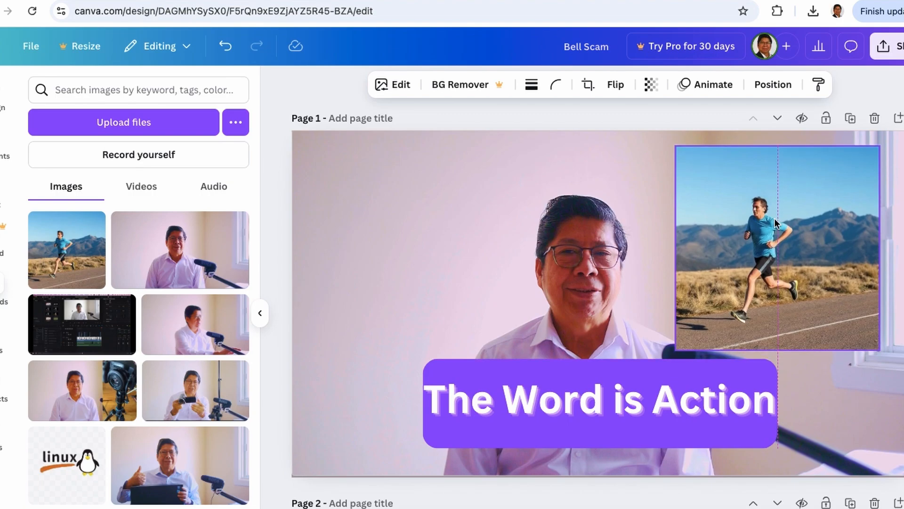
pyautogui.click(556, 86)
pyautogui.moveTo(488, 140); pyautogui.dragTo(507, 140)
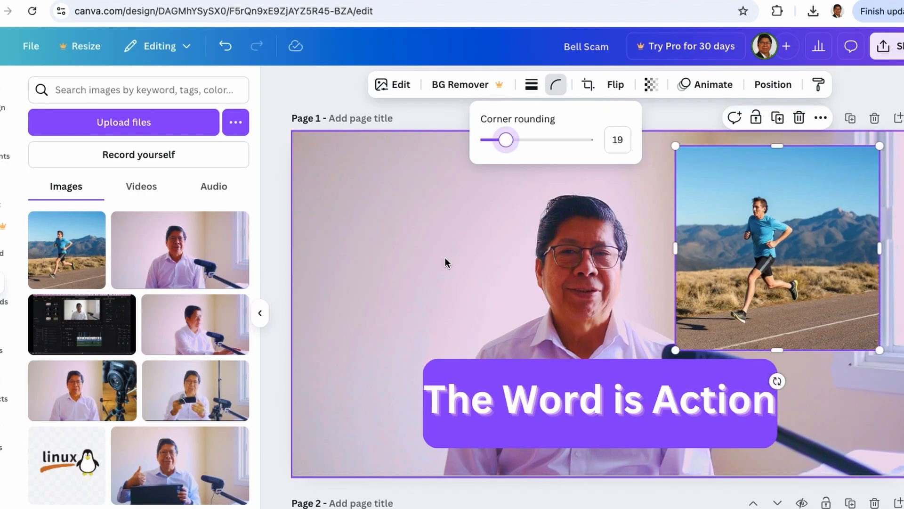
pyautogui.click(408, 266)
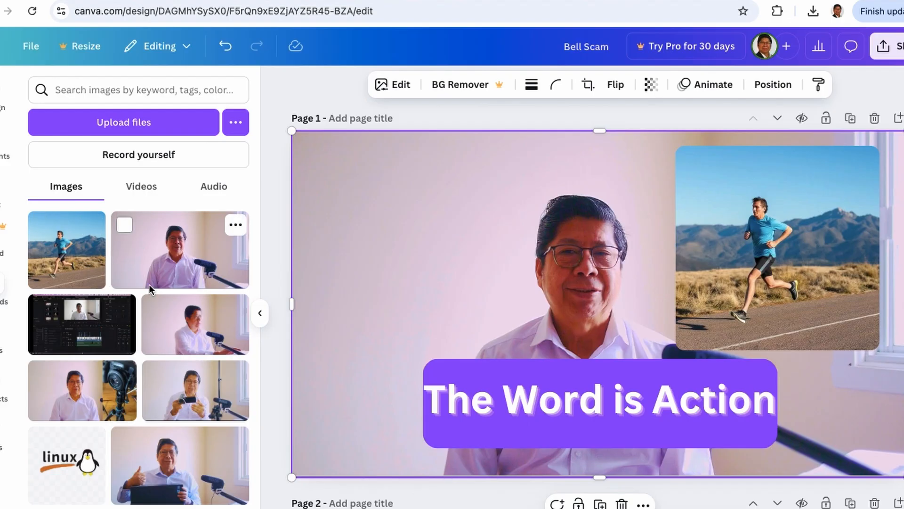
# - Find the yellow pointing-hand picture among the uploads, add it to page 1 and shrink it to less than half its size
pyautogui.scroll(-2, 149, 284)
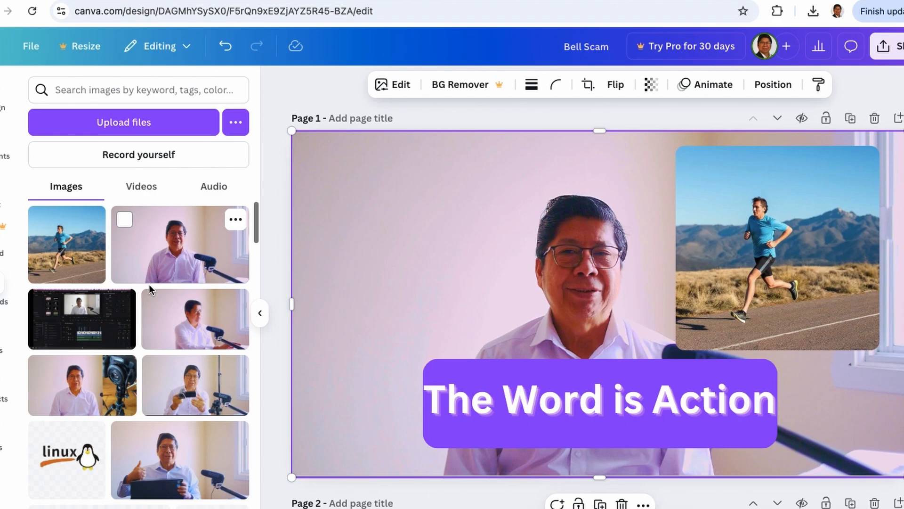
pyautogui.scroll(-3, 148, 284)
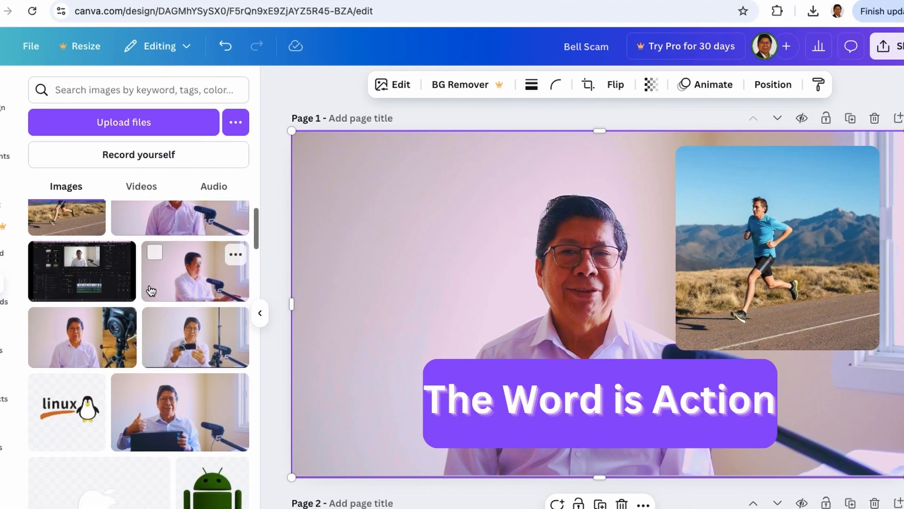
pyautogui.scroll(-2, 150, 289)
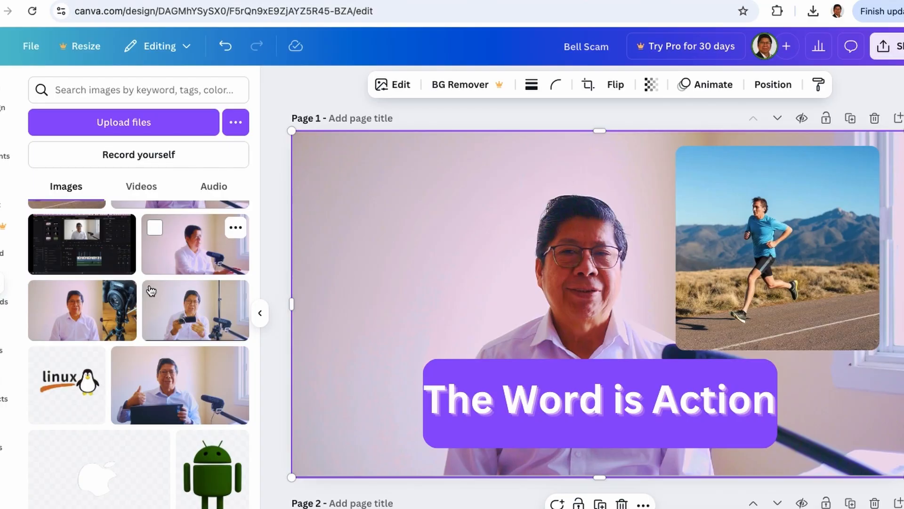
pyautogui.scroll(-6, 151, 289)
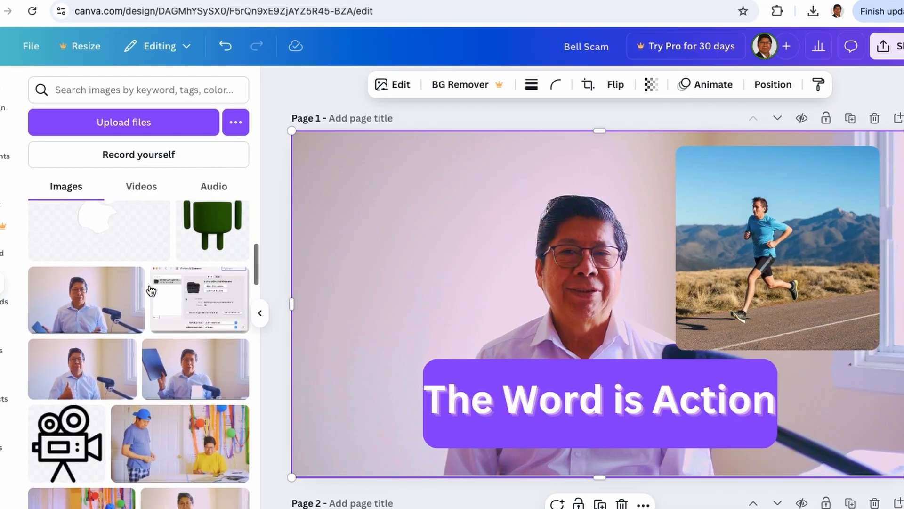
pyautogui.scroll(-8, 151, 290)
pyautogui.scroll(-5, 150, 289)
pyautogui.scroll(-6, 151, 290)
pyautogui.scroll(-1, 151, 289)
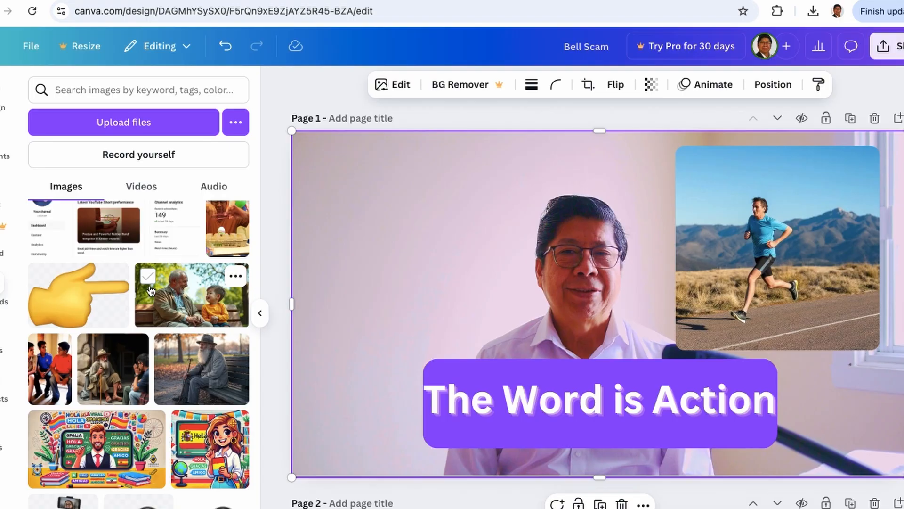
pyautogui.click(81, 299)
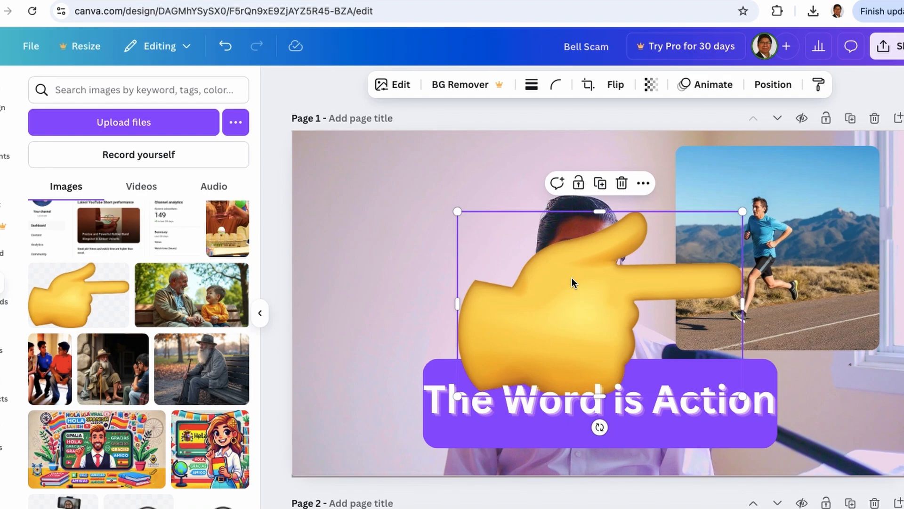
pyautogui.moveTo(571, 281); pyautogui.dragTo(390, 333)
pyautogui.moveTo(275, 449); pyautogui.dragTo(450, 361)
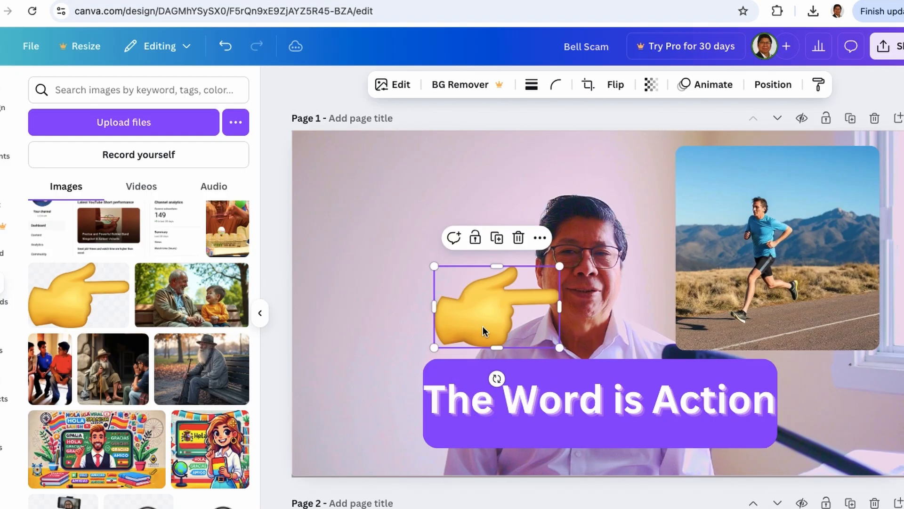
# - Move the pointing hand to the left of the man and rotate it so the finger points down at the title box
pyautogui.moveTo(494, 310); pyautogui.dragTo(371, 321)
pyautogui.moveTo(374, 390); pyautogui.dragTo(310, 389)
pyautogui.moveTo(393, 390); pyautogui.dragTo(389, 374)
pyautogui.moveTo(380, 312); pyautogui.dragTo(383, 326)
pyautogui.click(395, 432)
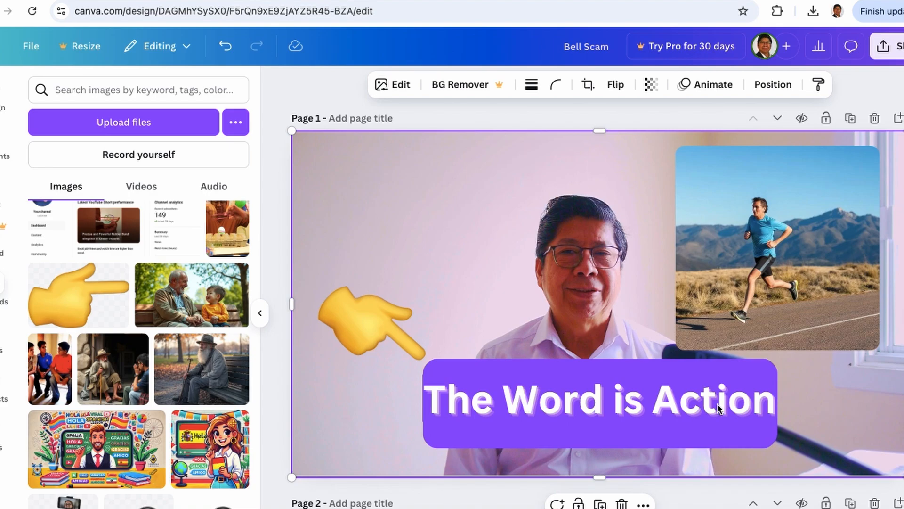
pyautogui.click(691, 406)
pyautogui.click(668, 397)
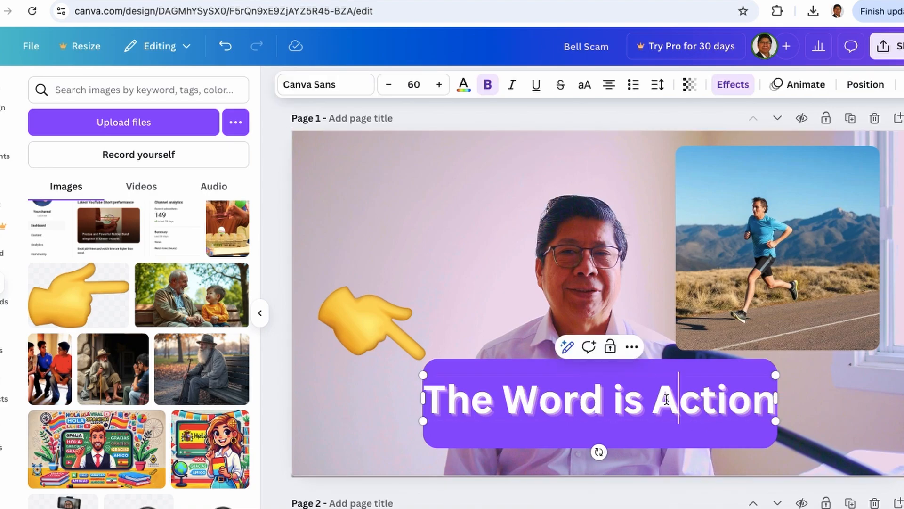
pyautogui.click(658, 400)
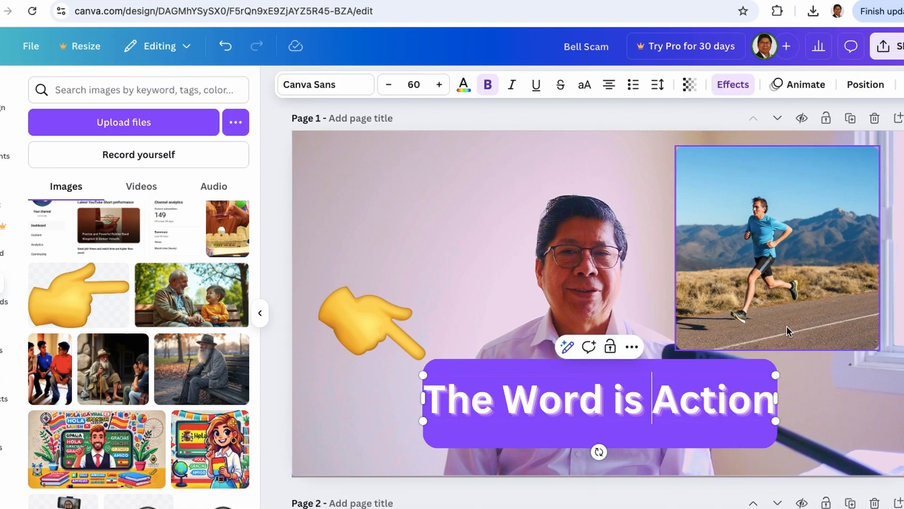
pyautogui.click(403, 199)
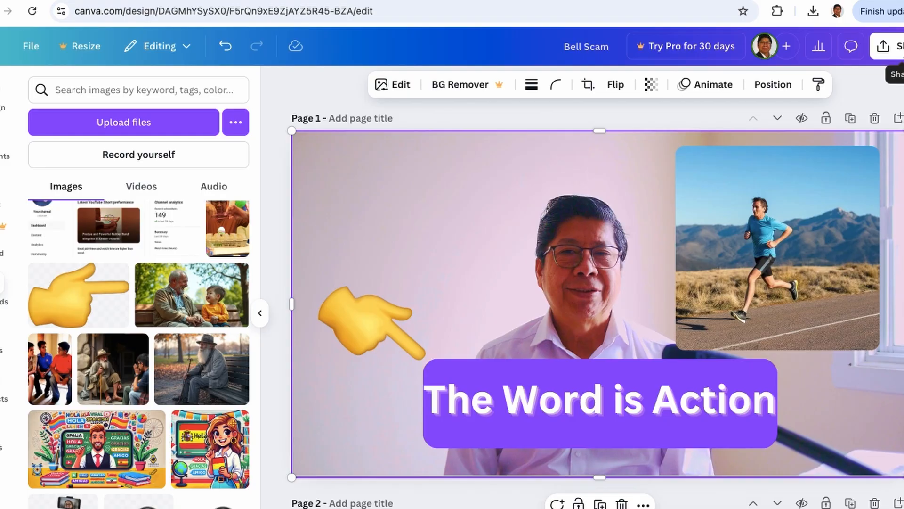
# - Set up a PNG download of the design limited to page 1
pyautogui.click(892, 46)
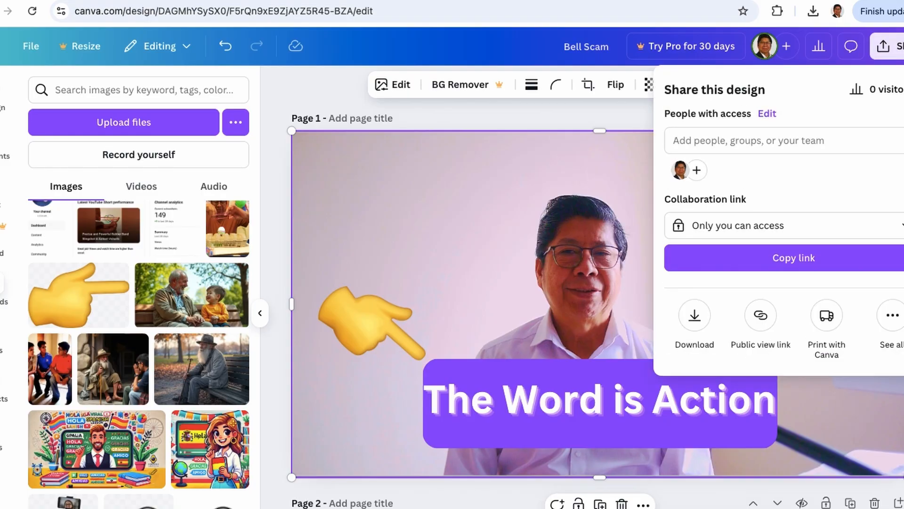
pyautogui.click(695, 315)
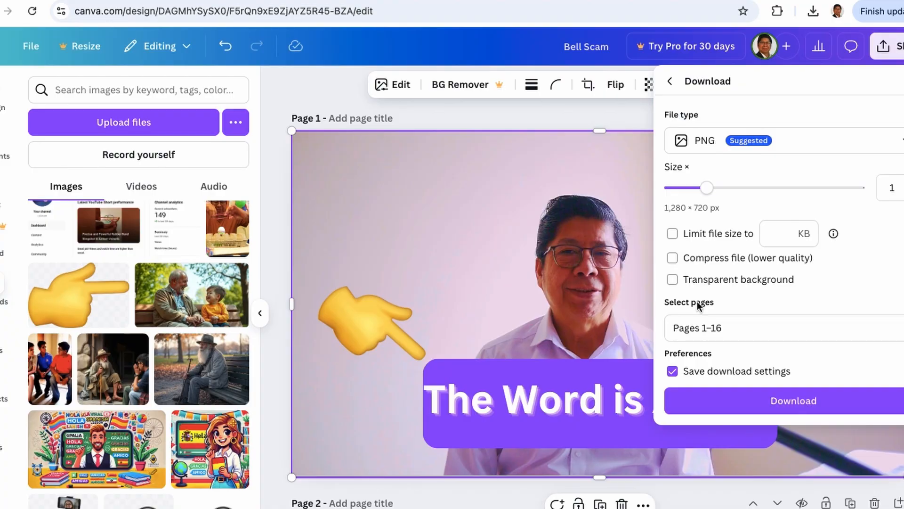
pyautogui.click(735, 329)
pyautogui.press('BackSpace')
pyautogui.press('BackSpace')
pyautogui.press('BackSpace')
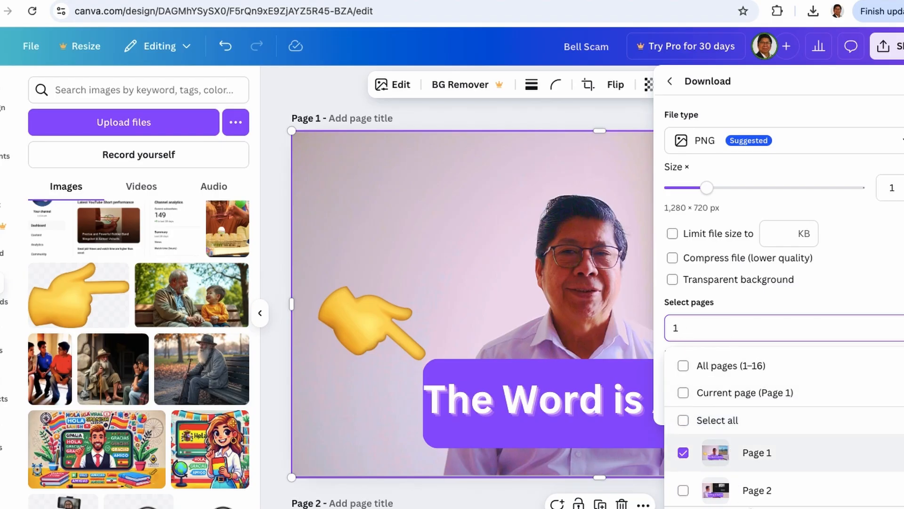
pyautogui.press('Return')
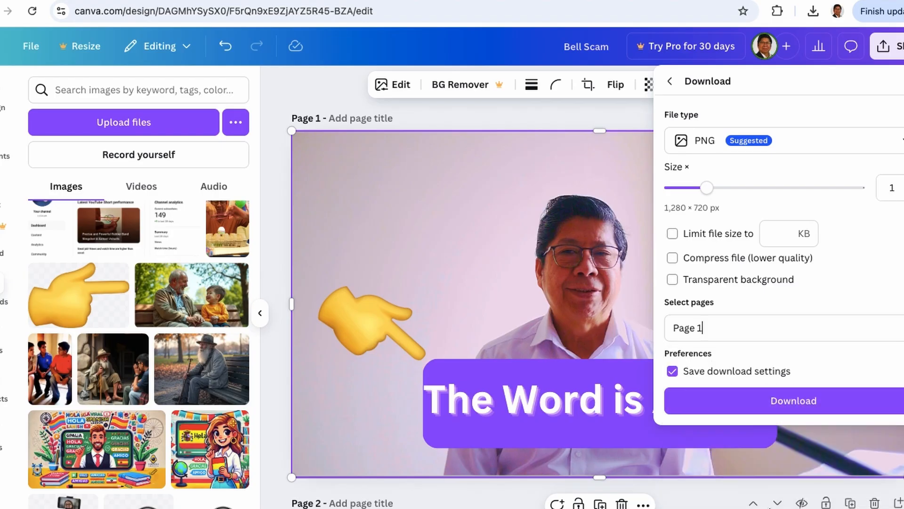
# - Download the page and save it as "Action vs procrastination" in the img folder of video16
pyautogui.click(801, 401)
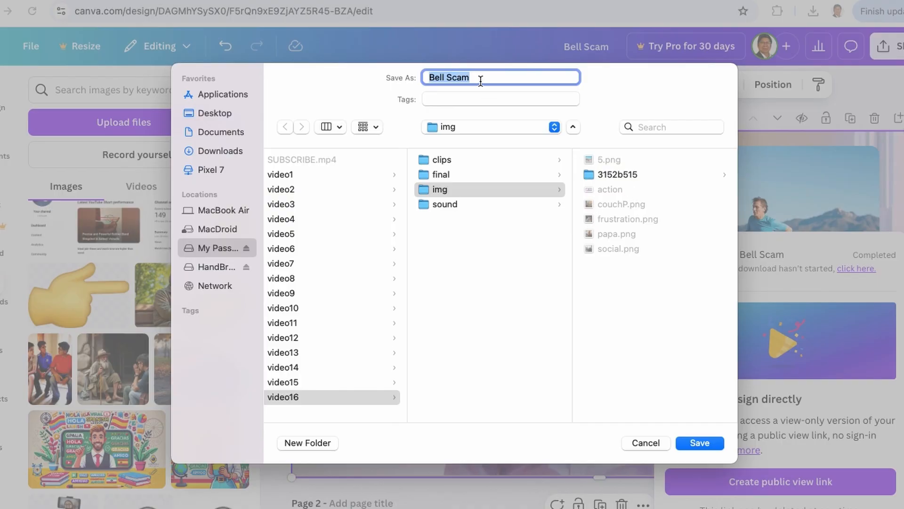
pyautogui.write('Action vs p')
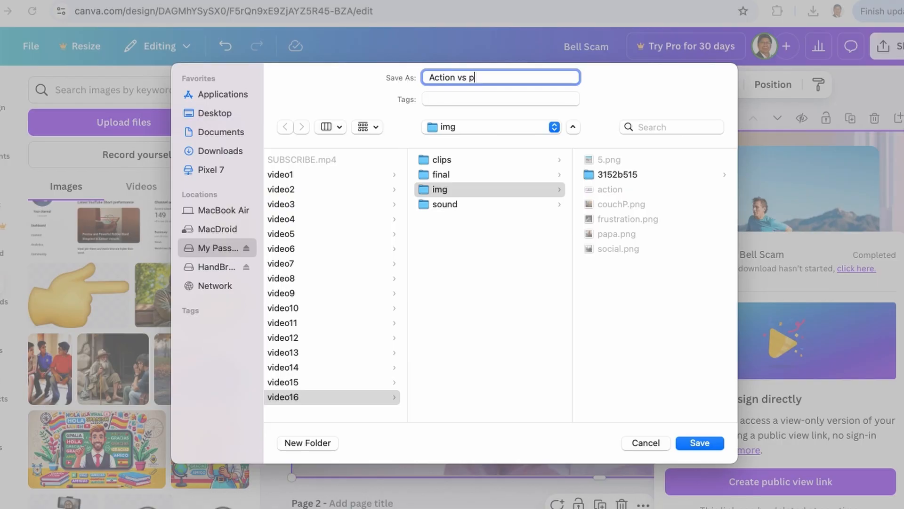
pyautogui.write('rocrastination')
pyautogui.click(707, 439)
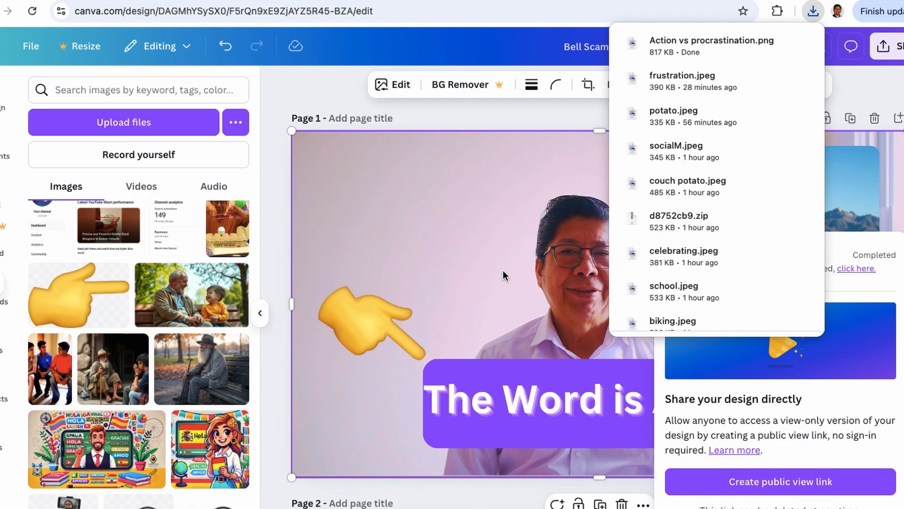
pyautogui.click(850, 78)
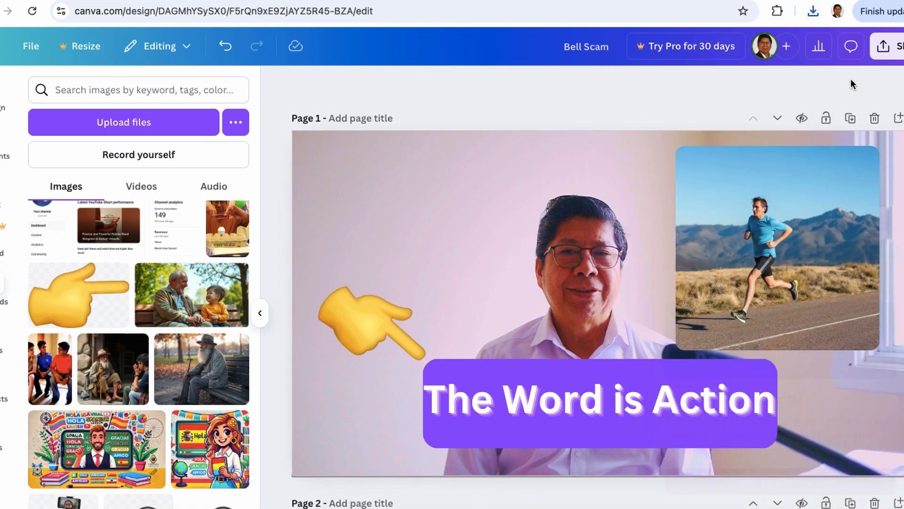